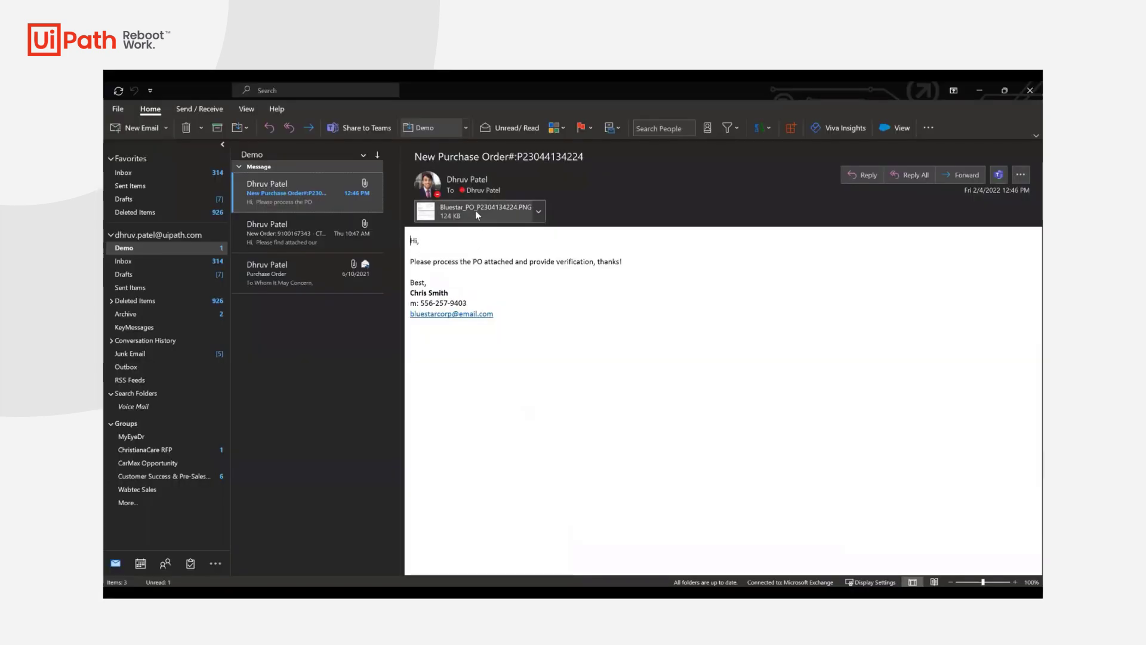
# View the Bluestar purchase order image, then start a debug run of the workflow
pyautogui.click(476, 211)
pyautogui.doubleClick(476, 211)
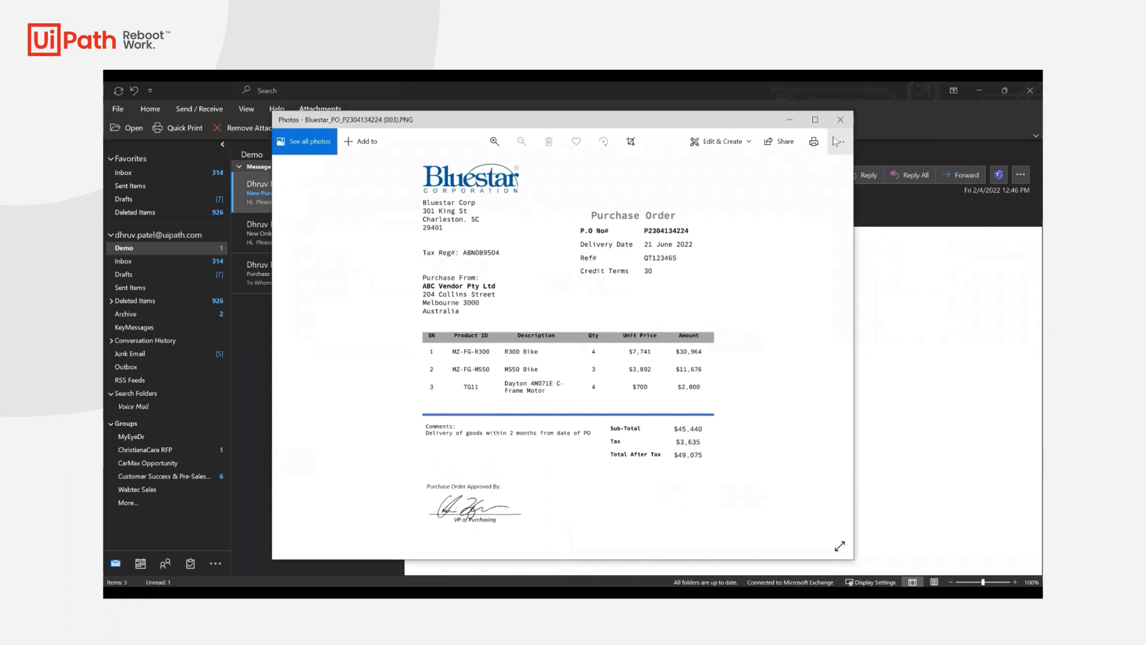
pyautogui.click(839, 120)
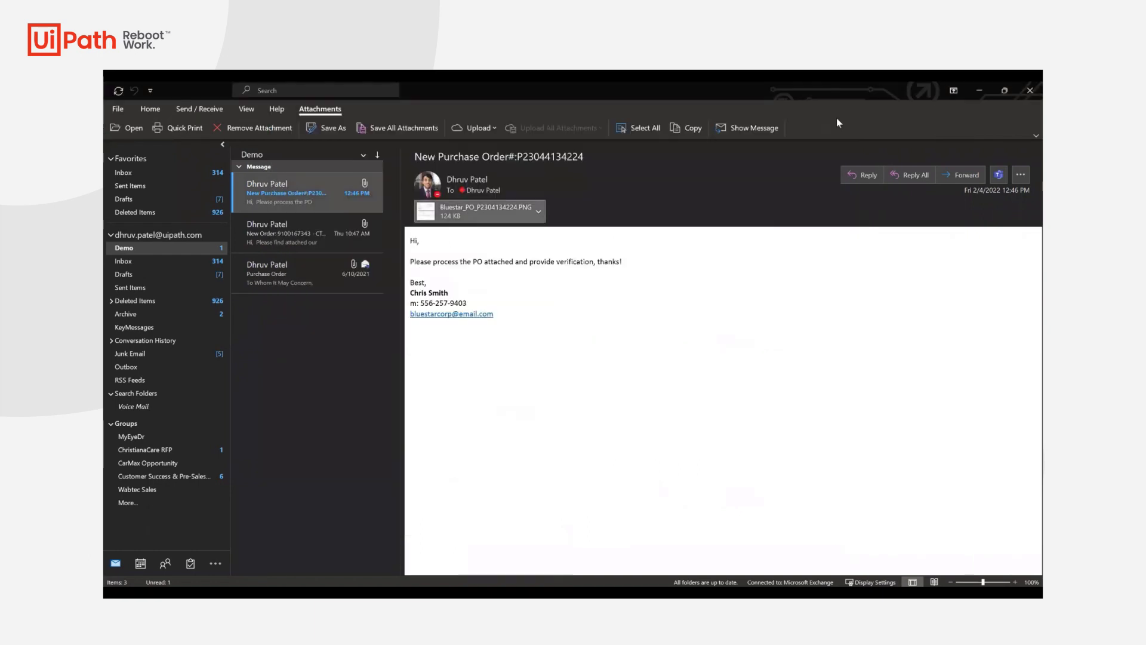
pyautogui.click(979, 90)
pyautogui.click(190, 126)
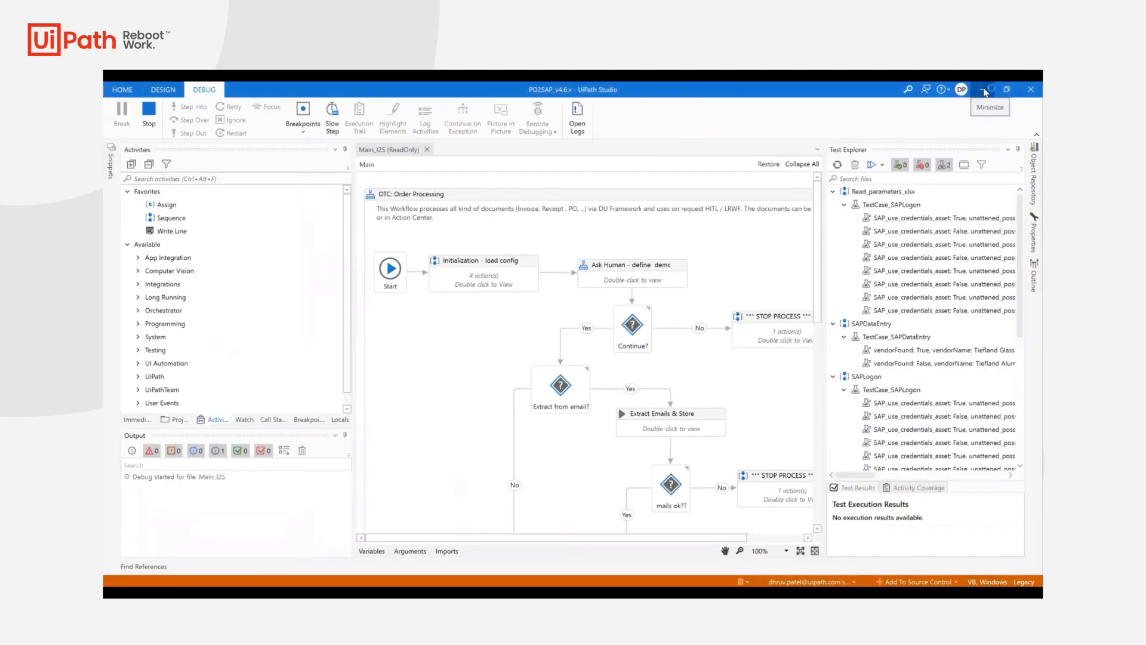
# Minimise UiPath Studio so the debug run continues in the background
pyautogui.click(986, 90)
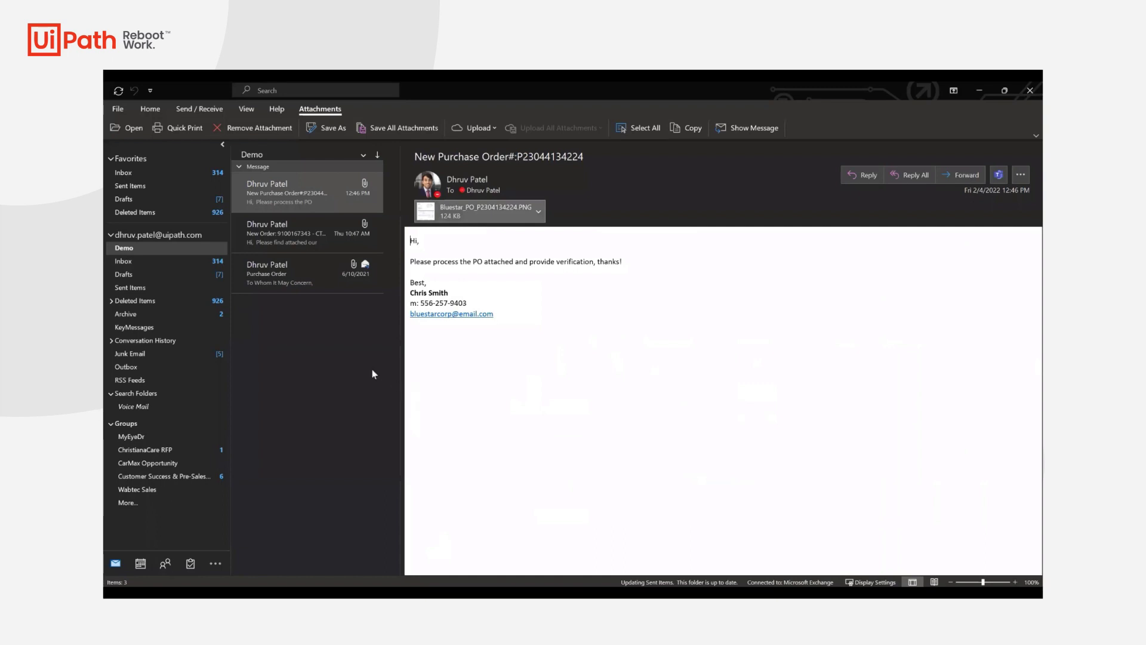
# Read the PO Processing validation email, then minimise Outlook and Studio to reach UiPath Actions
pyautogui.click(332, 195)
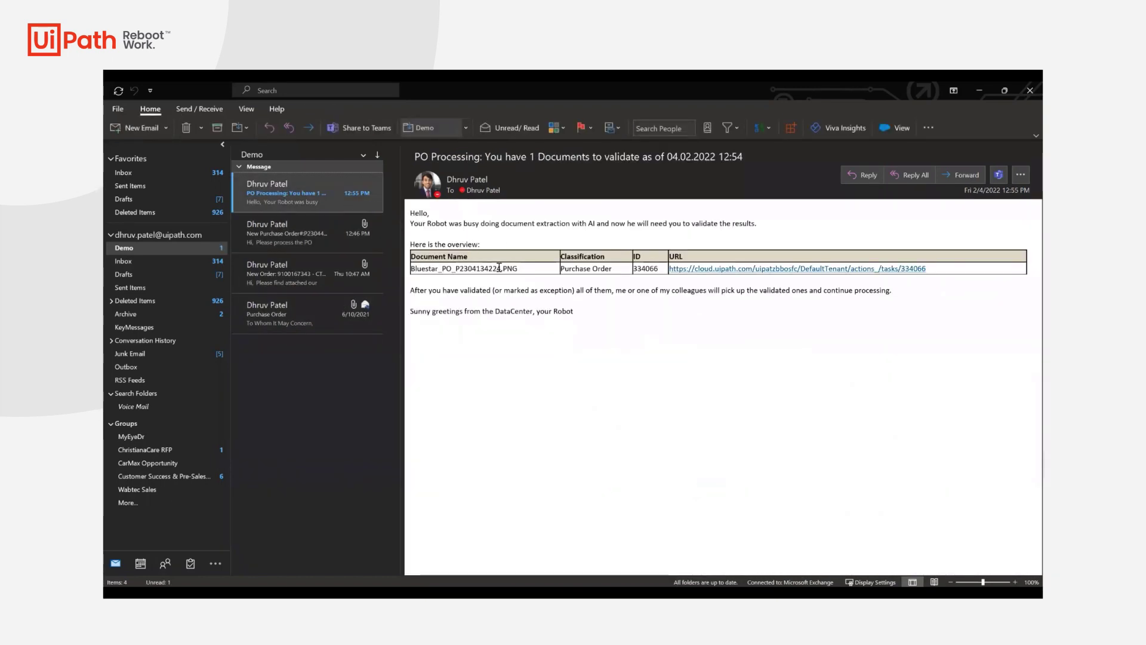
pyautogui.click(979, 90)
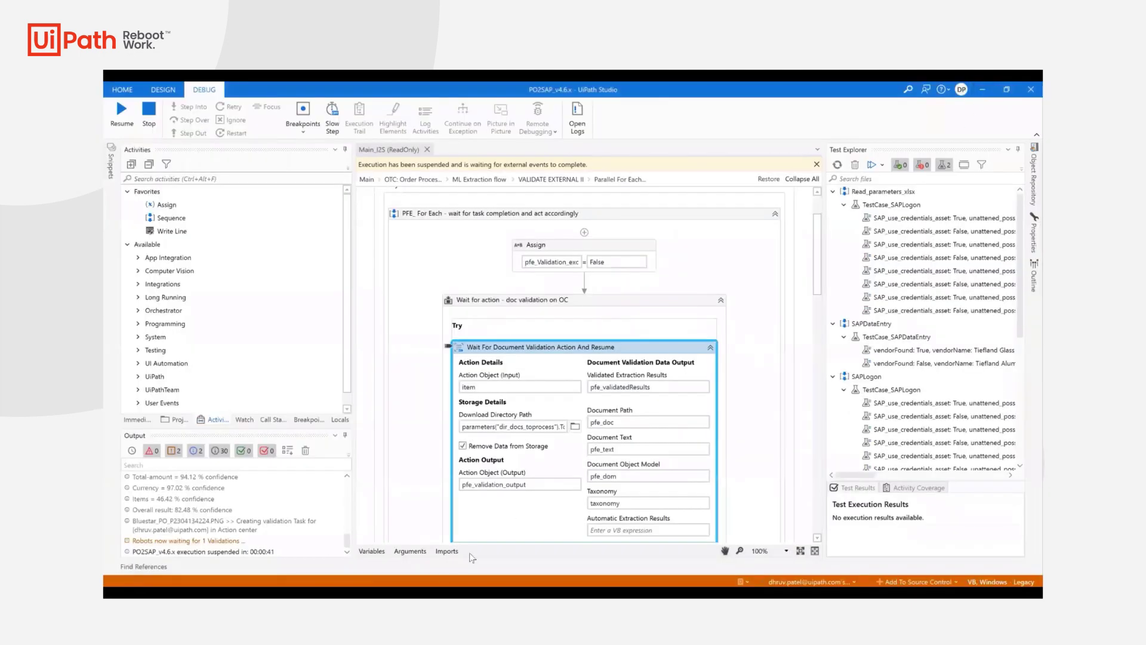
pyautogui.click(983, 90)
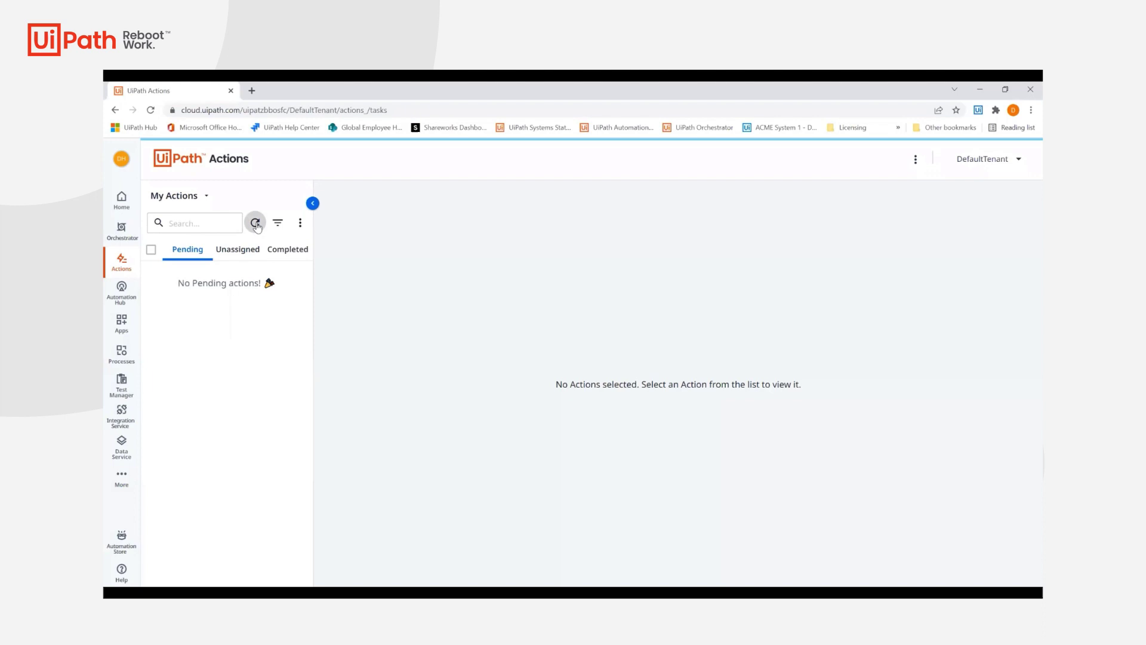
# Refresh My Actions to load Validate Bluestar_PO, and open that action in the phone app
pyautogui.click(256, 224)
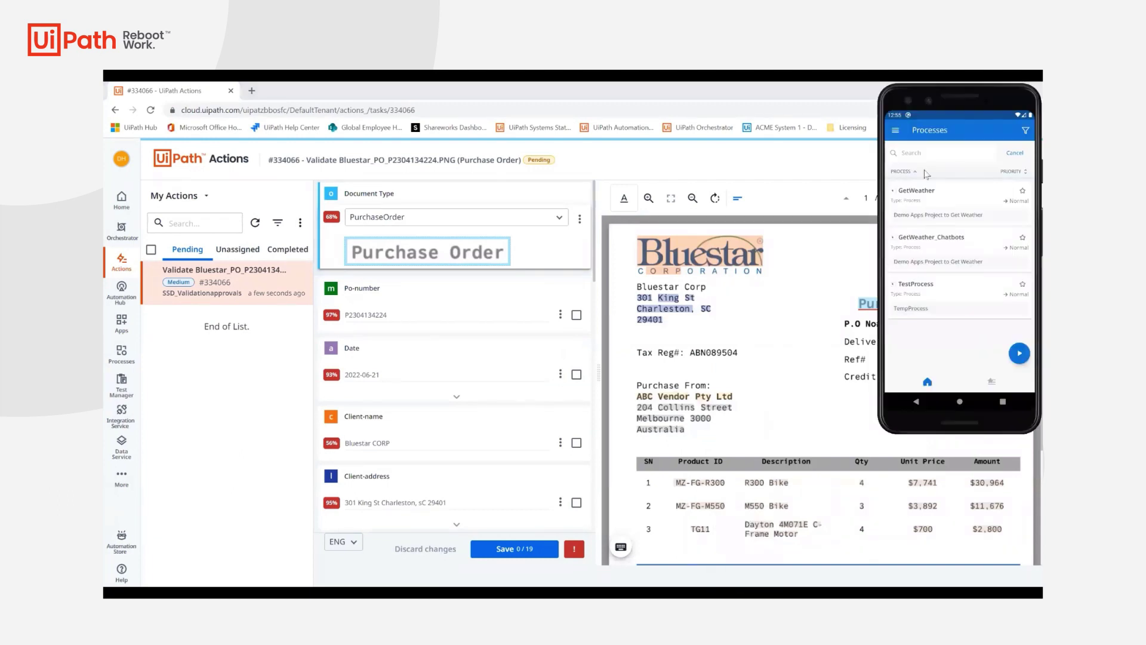
pyautogui.moveTo(932, 117); pyautogui.dragTo(905, 378)
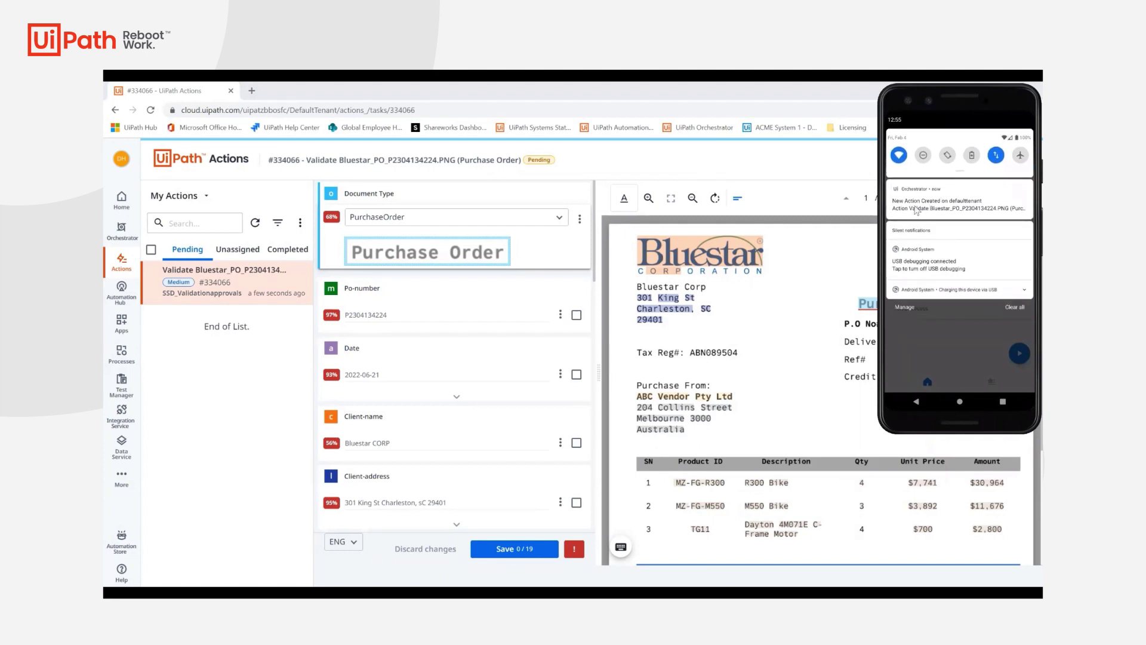
pyautogui.click(1012, 308)
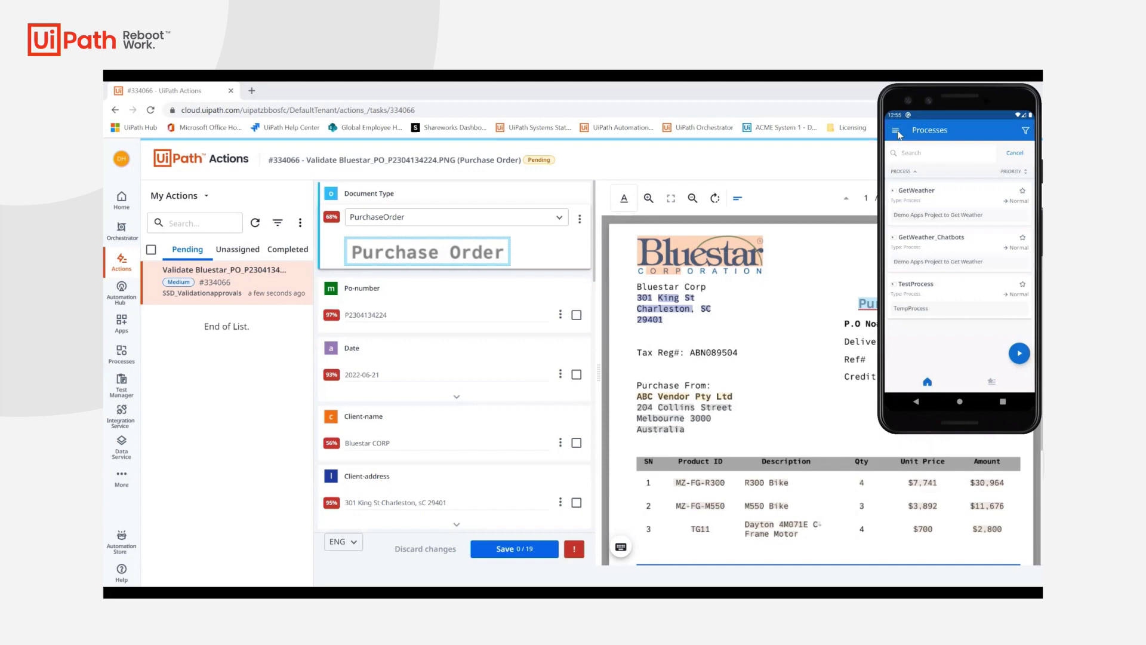
pyautogui.click(897, 131)
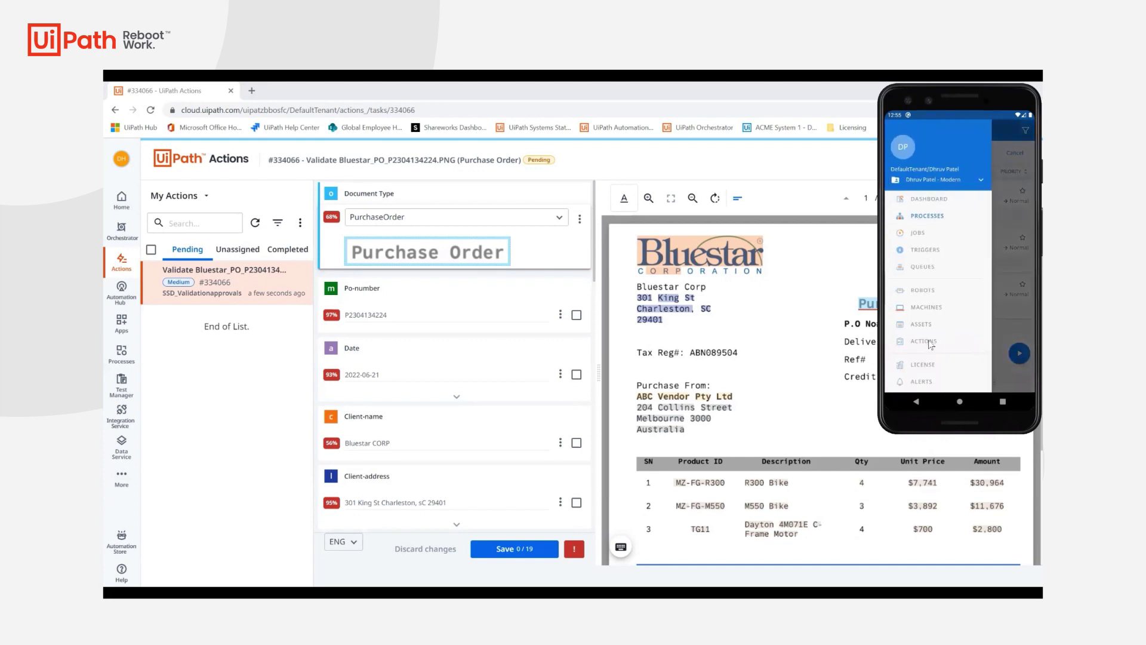
pyautogui.click(930, 343)
pyautogui.click(958, 215)
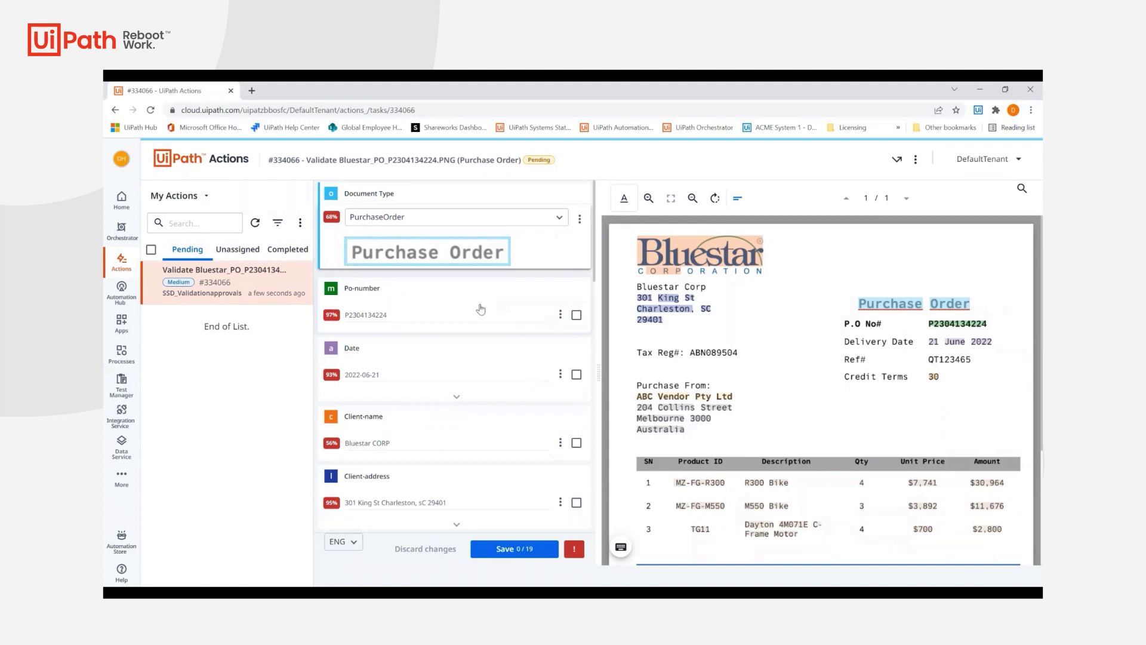
pyautogui.scroll(-3, 481, 305)
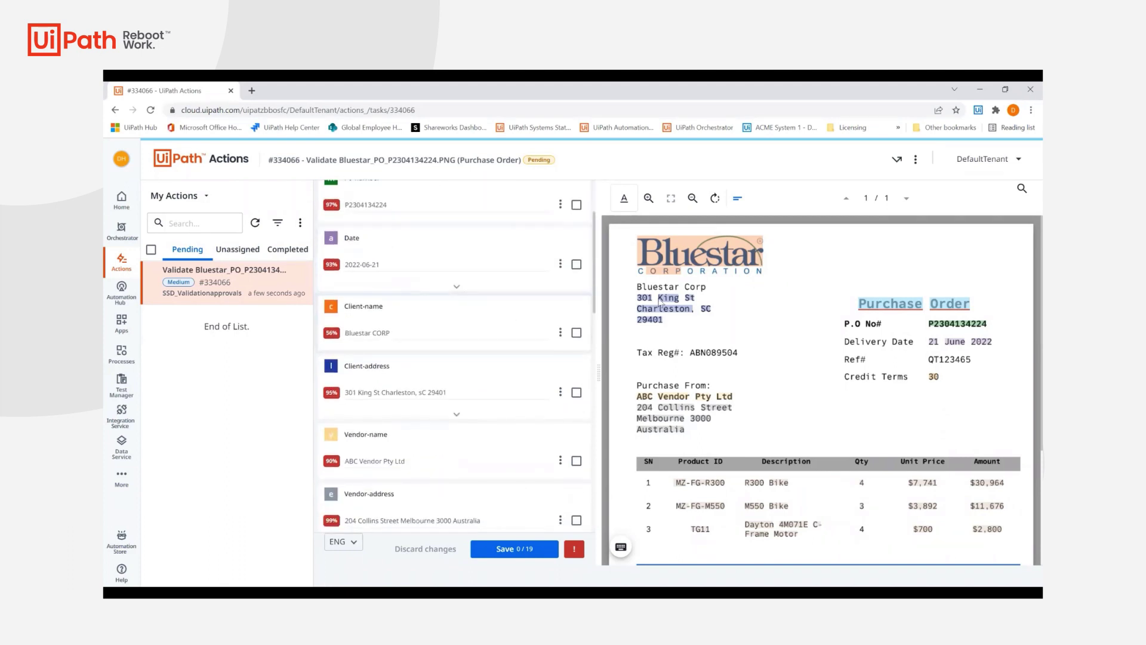
# Mark Bluestar Corp as client name, save the Items table, and submit the validation
pyautogui.moveTo(638, 287); pyautogui.dragTo(710, 295)
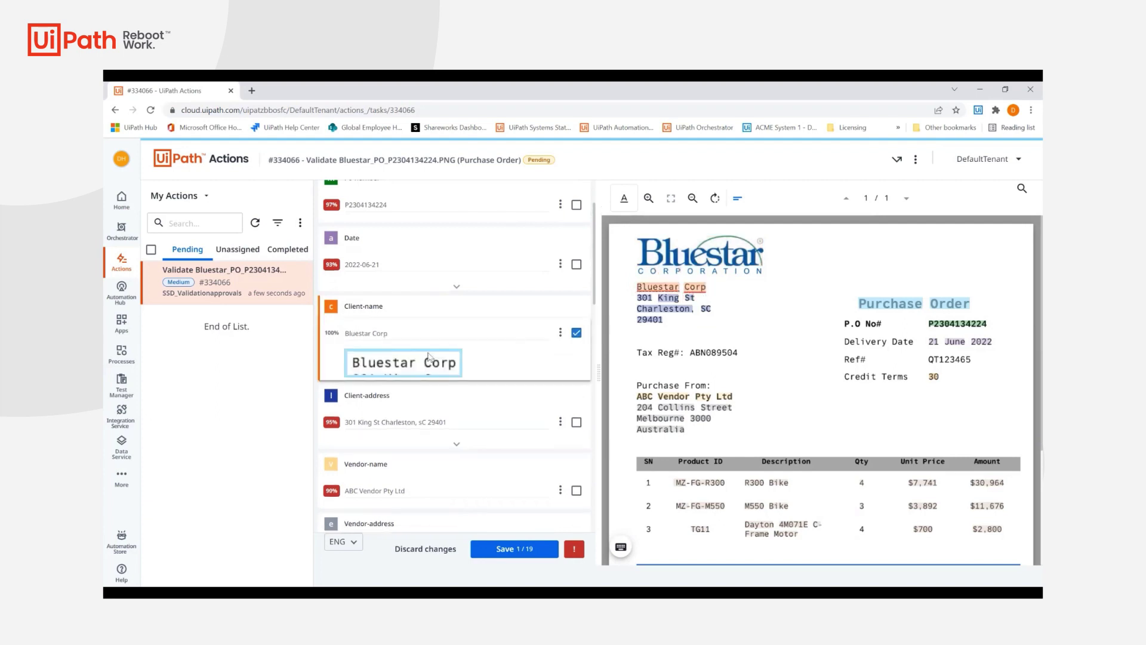
pyautogui.scroll(-2, 428, 358)
pyautogui.scroll(-3, 427, 357)
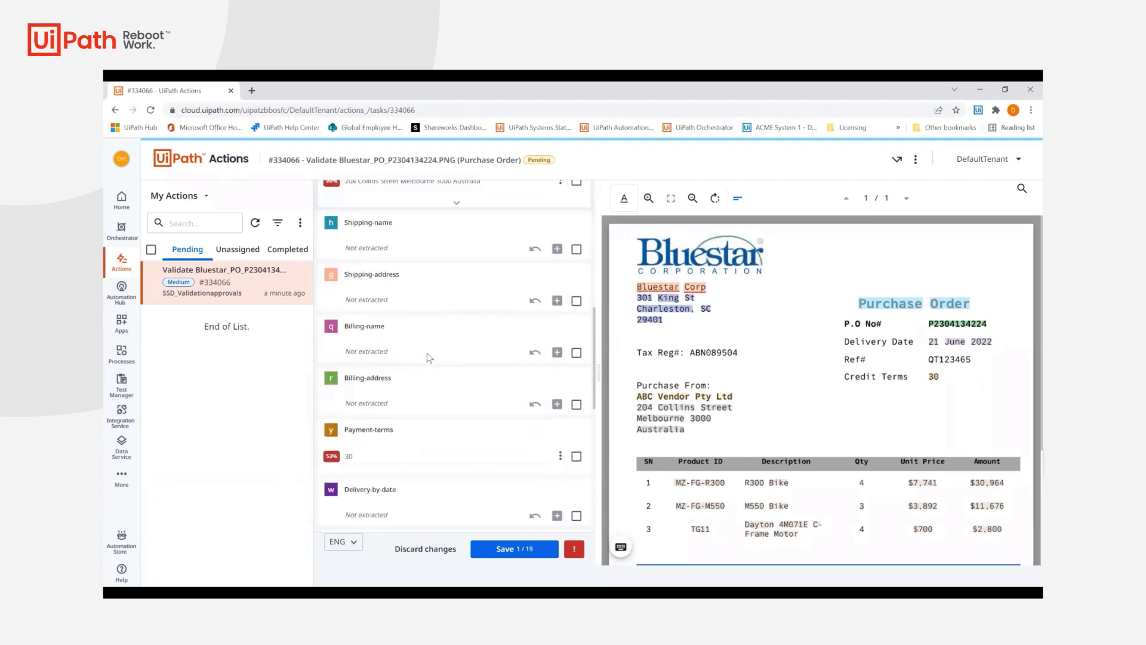
pyautogui.scroll(-3, 427, 357)
pyautogui.scroll(-3, 427, 357)
pyautogui.scroll(-2, 427, 357)
pyautogui.scroll(-2, 830, 405)
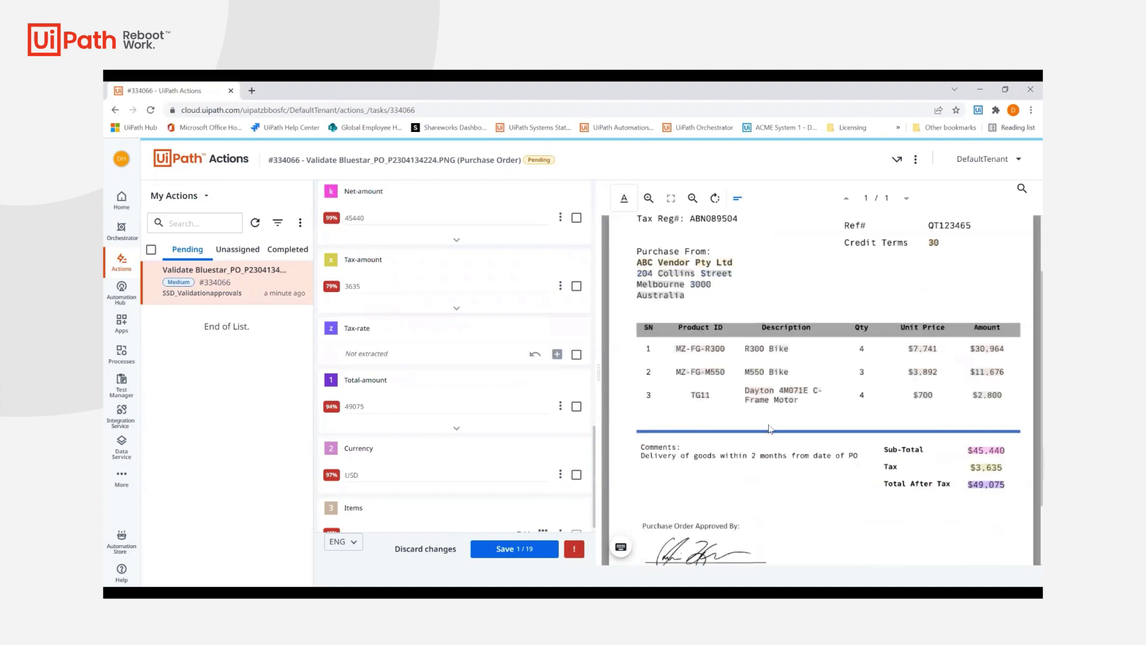
pyautogui.scroll(-1, 524, 463)
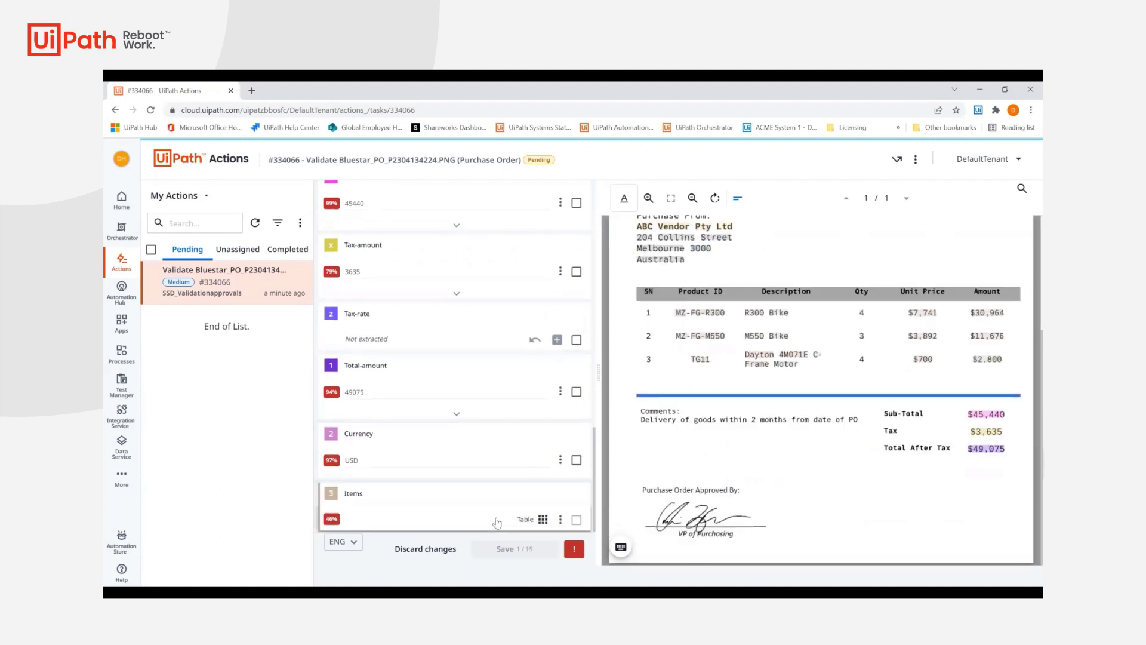
pyautogui.click(497, 521)
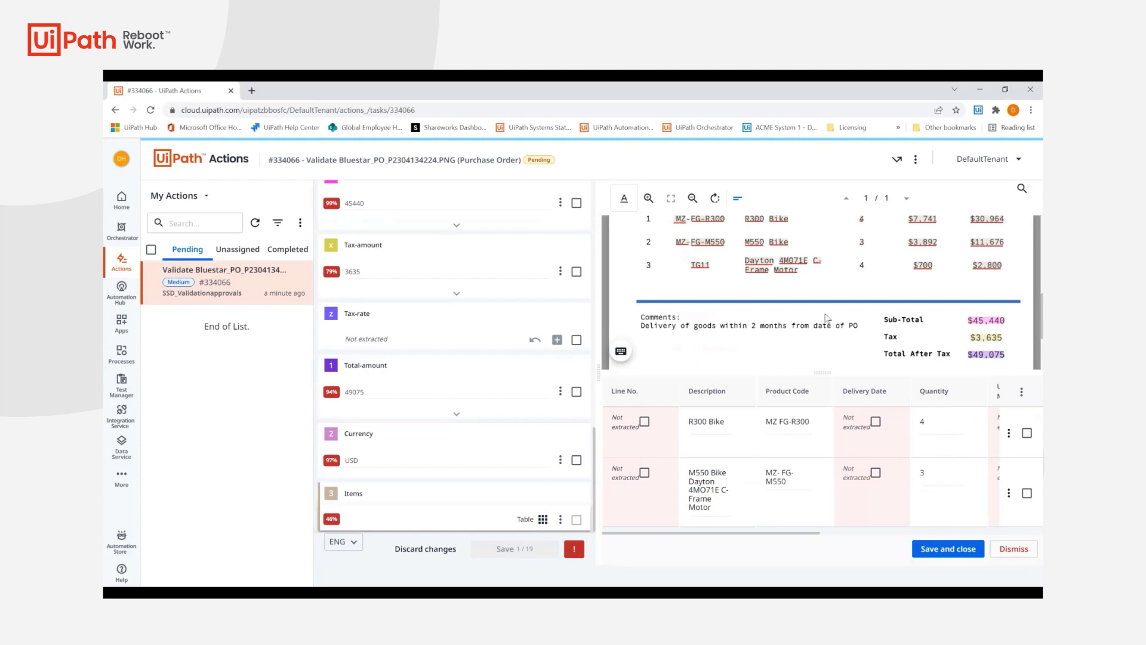
pyautogui.scroll(-2, 827, 318)
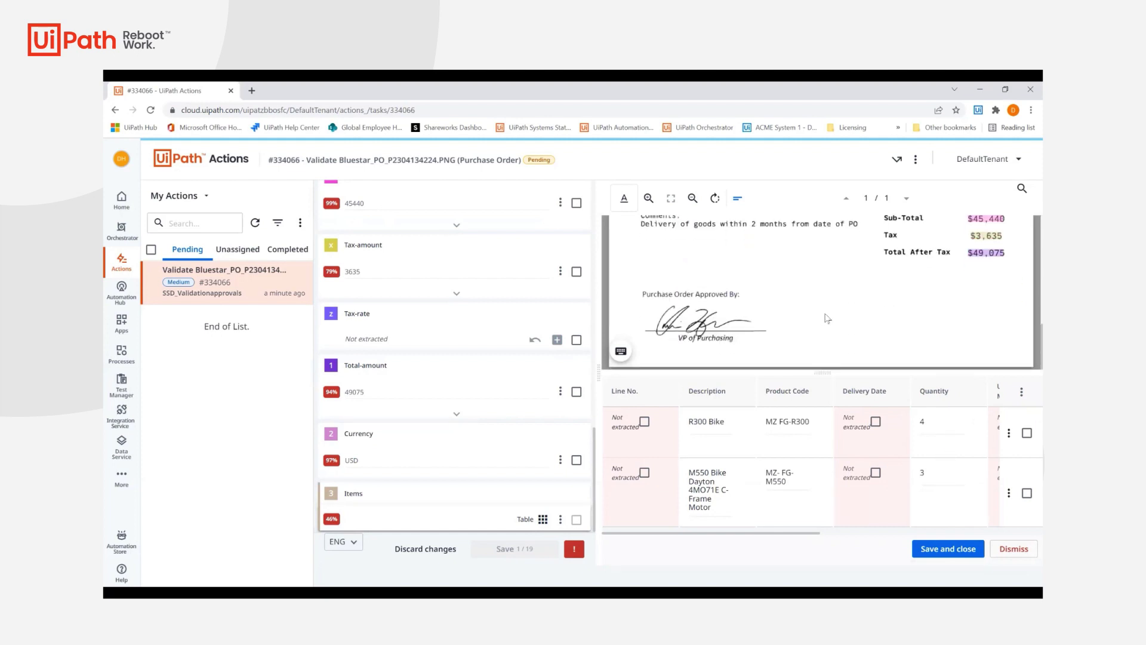
pyautogui.click(948, 548)
pyautogui.click(946, 550)
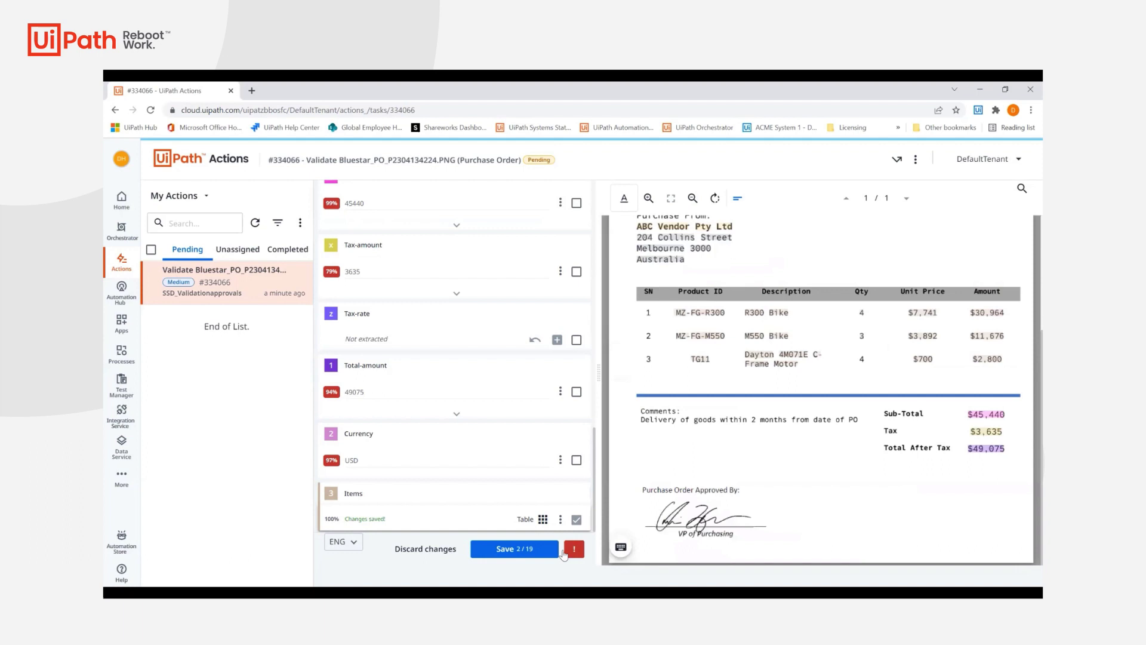
pyautogui.click(523, 553)
pyautogui.click(523, 552)
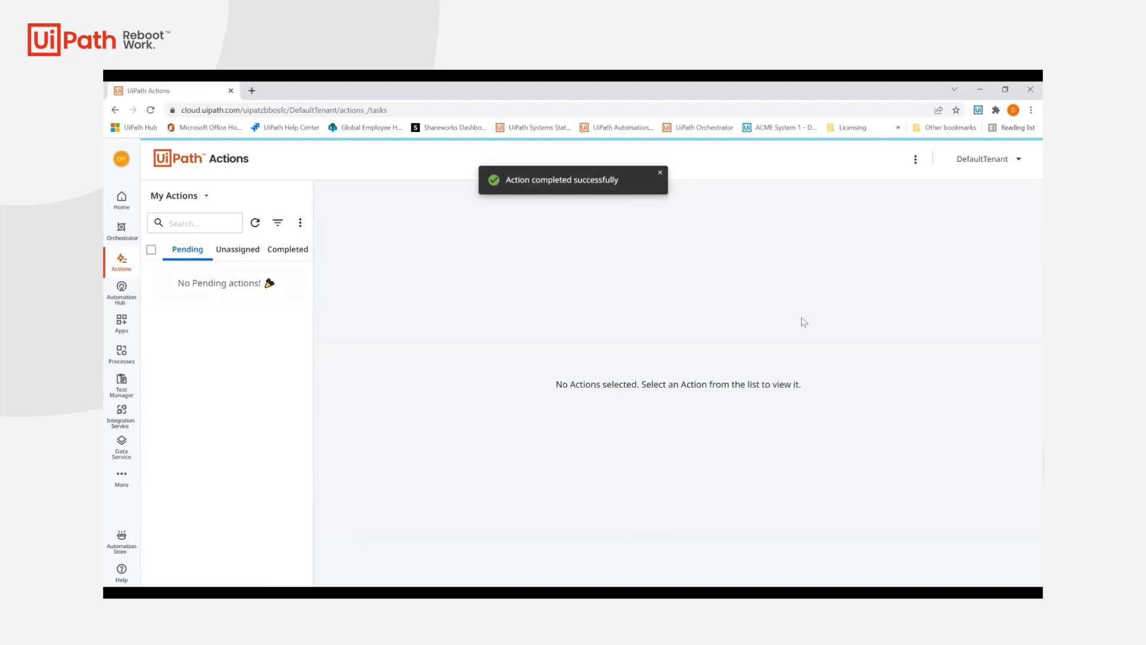
# Resume the suspended workflow run from the Debug ribbon, then minimise Studio
pyautogui.click(979, 91)
pyautogui.click(118, 118)
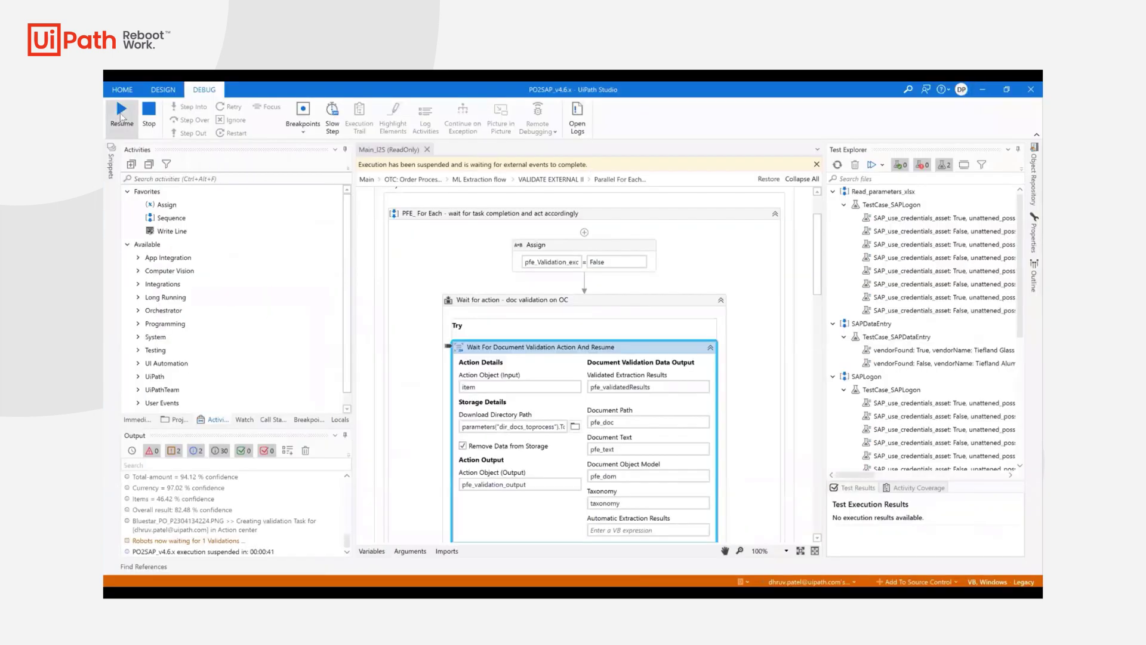
pyautogui.click(985, 89)
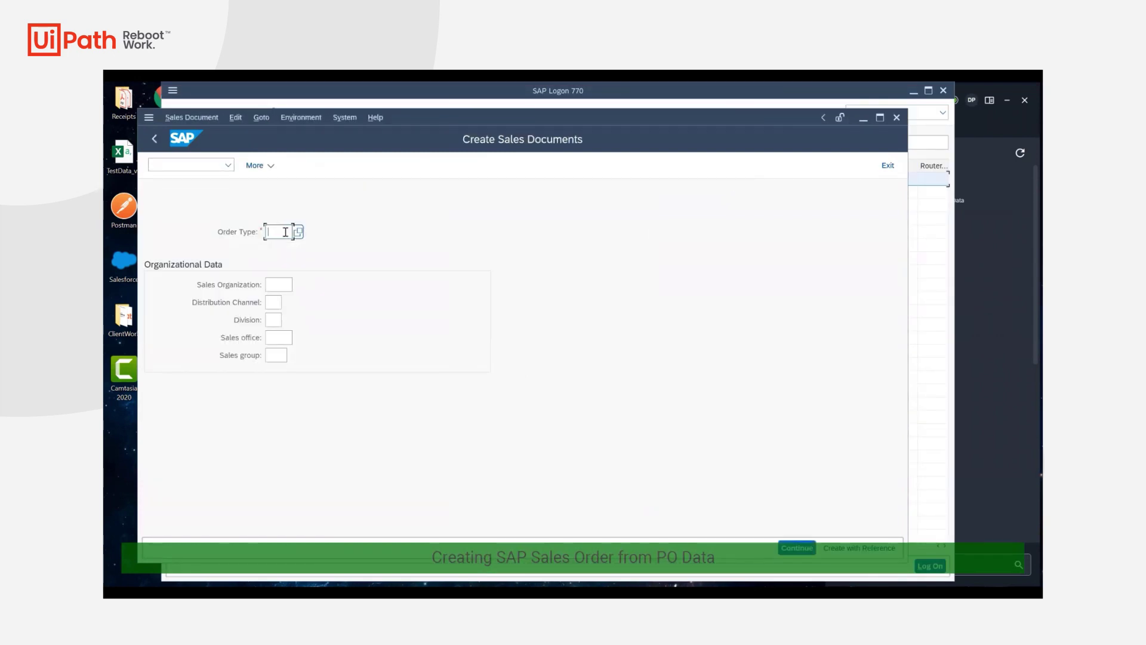
pyautogui.write('OR')
# Enter order type OR, sales organization 1710 and distribution channel 10
pyautogui.click(284, 286)
pyautogui.click(280, 302)
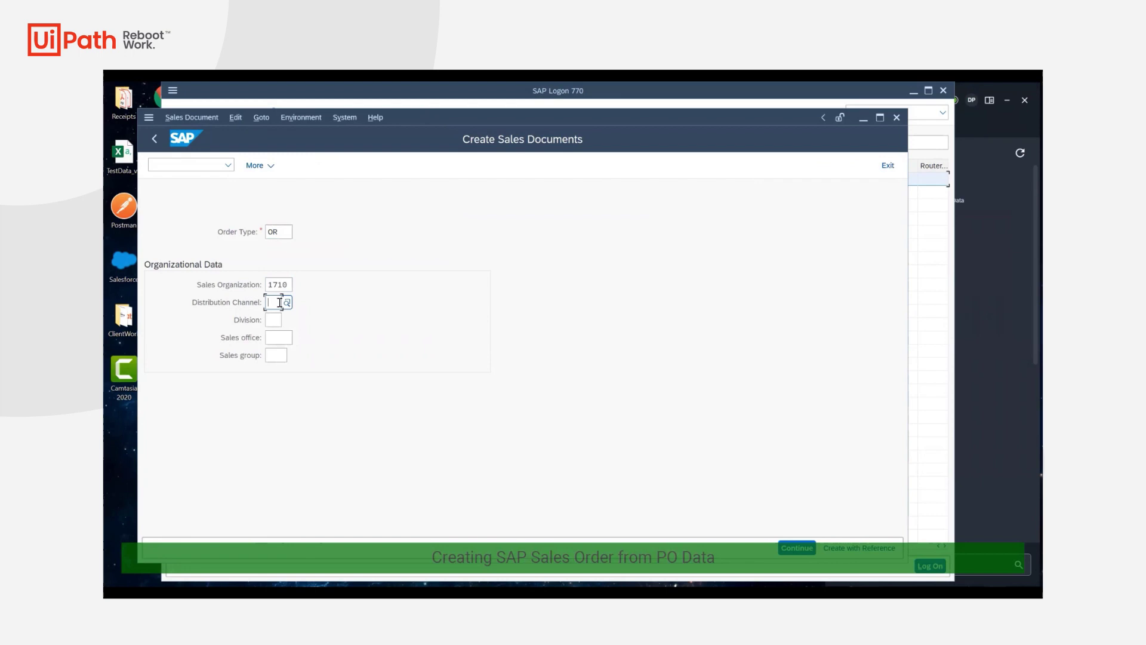
pyautogui.write('10')
pyautogui.press('Return')
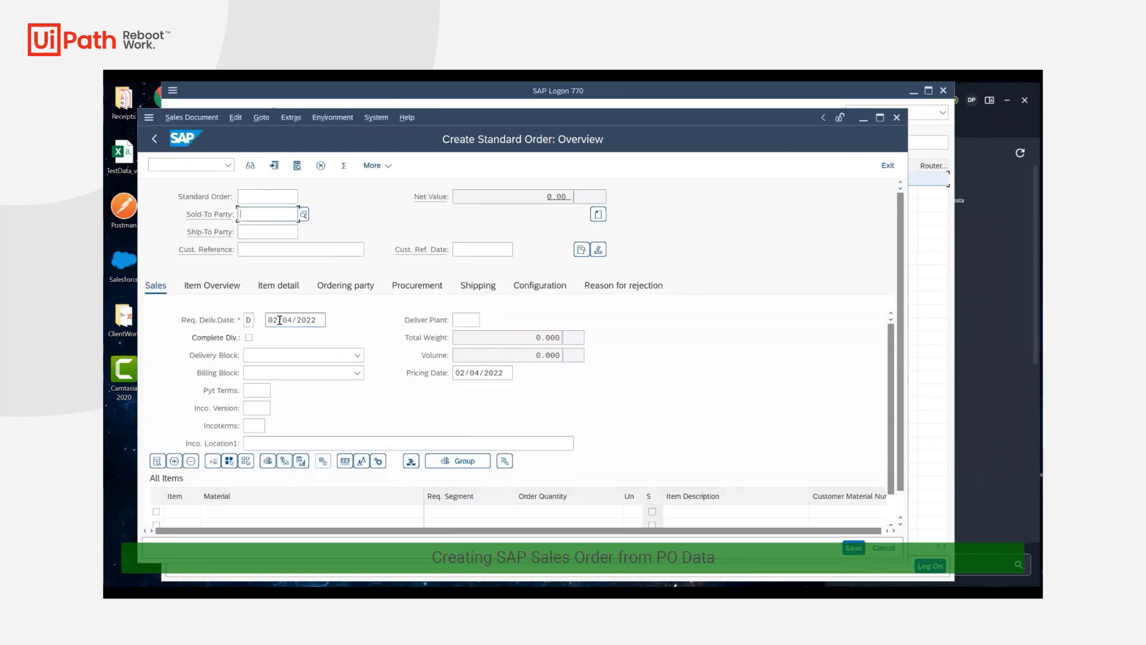
pyautogui.click(271, 188)
pyautogui.press('F4')
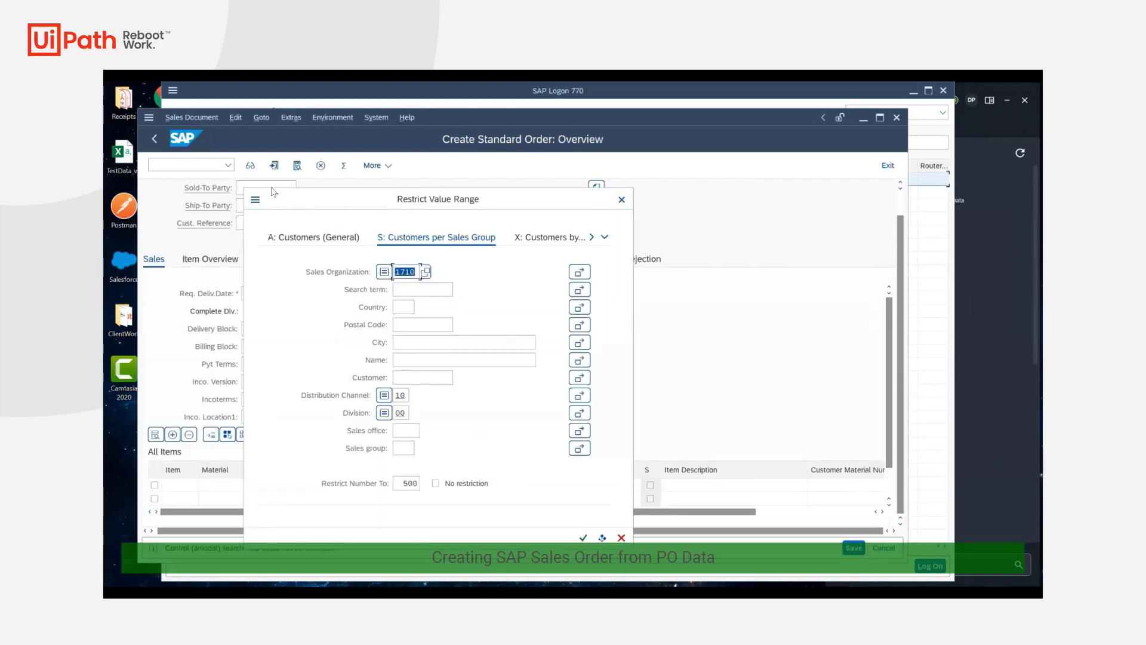
pyautogui.write('Bluestar Corp')
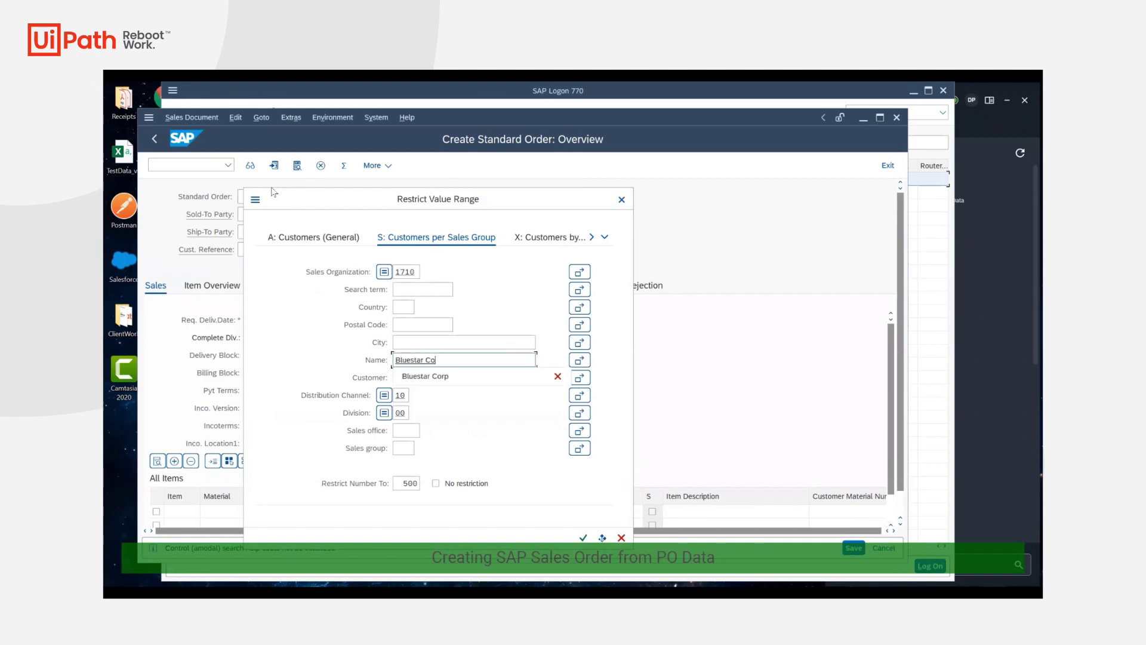
pyautogui.hotkey('shift', 'Tab')
pyautogui.press('Return')
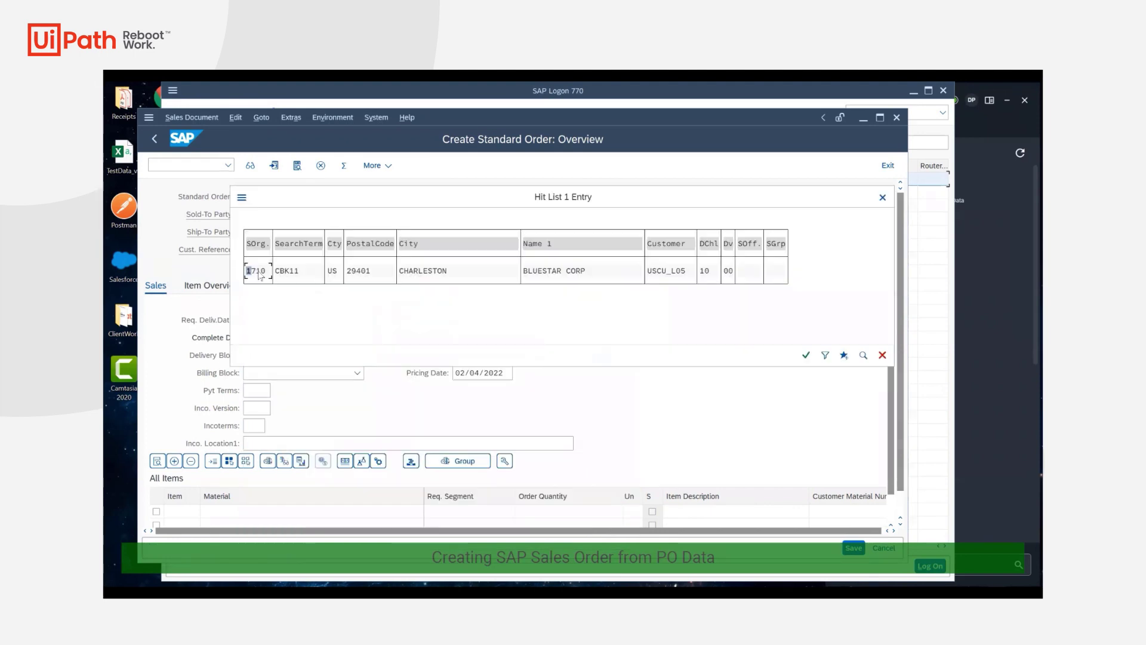
pyautogui.doubleClick(260, 271)
pyautogui.click(267, 231)
pyautogui.write('USCU_L05')
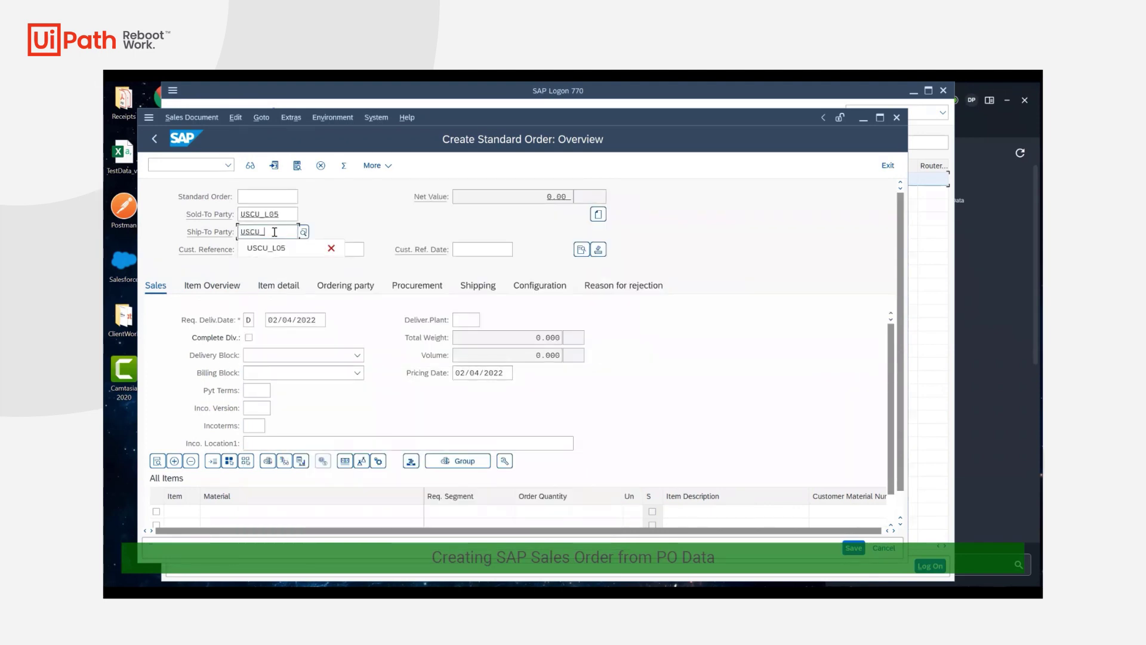
pyautogui.click(302, 250)
pyautogui.write('P2304134224')
pyautogui.click(488, 250)
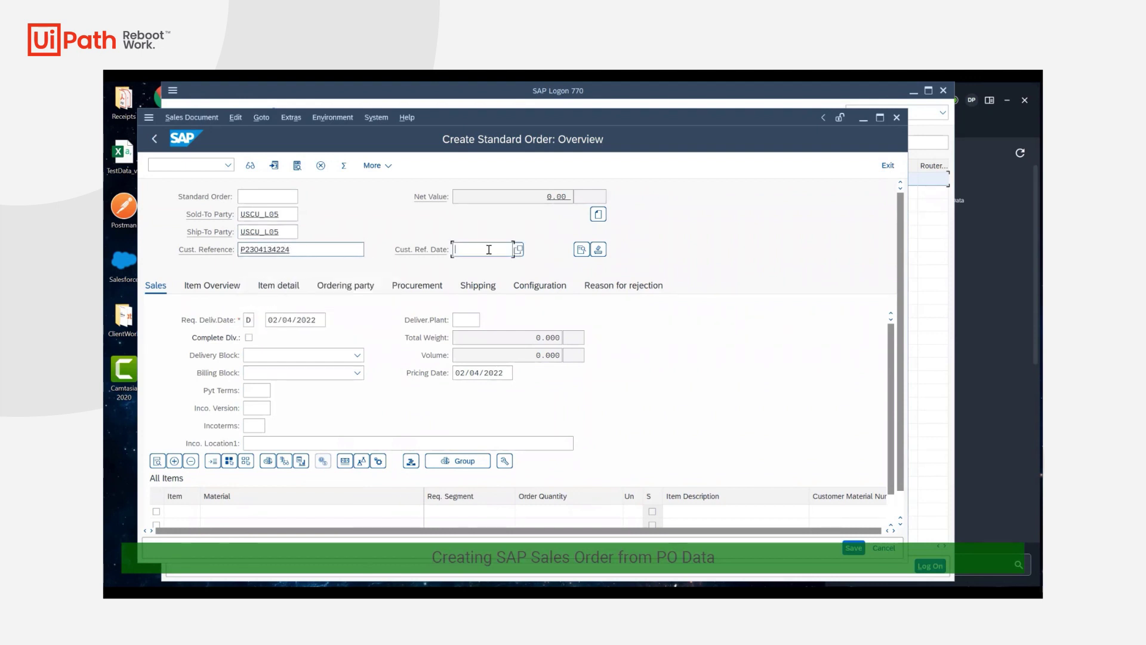
pyautogui.write('02/04/2022')
# Add materials MZ-FG-R300, MZ-FG-M550 and TG11, with order quantities 4 and 3
pyautogui.press('Return')
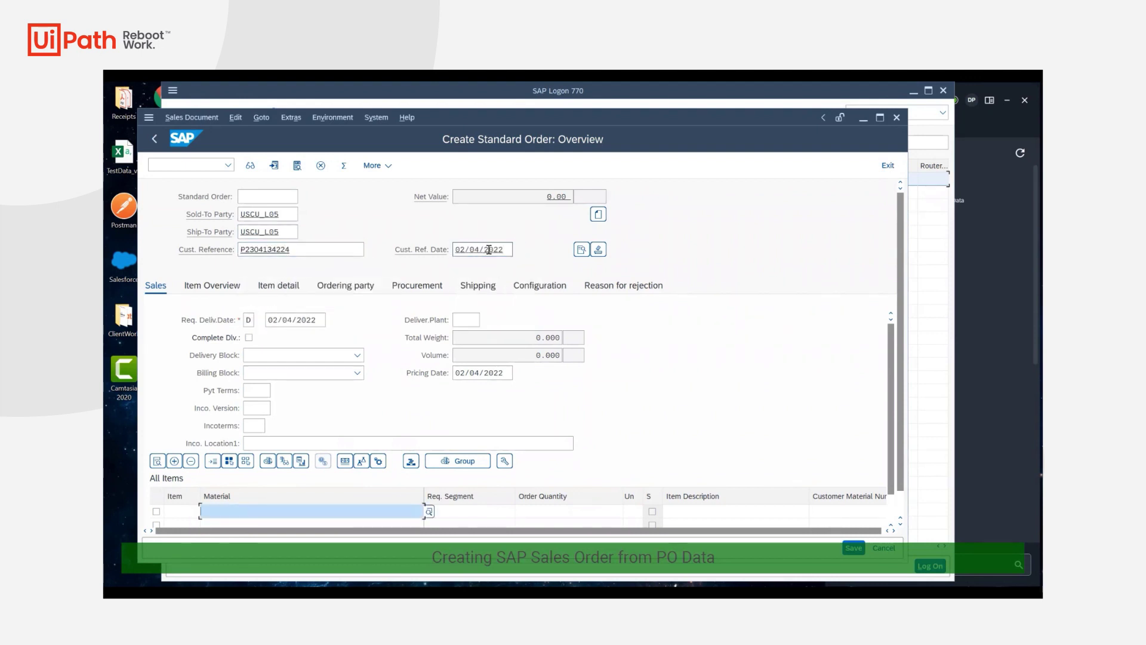
pyautogui.write('MZ-FG-R300')
pyautogui.press('Return')
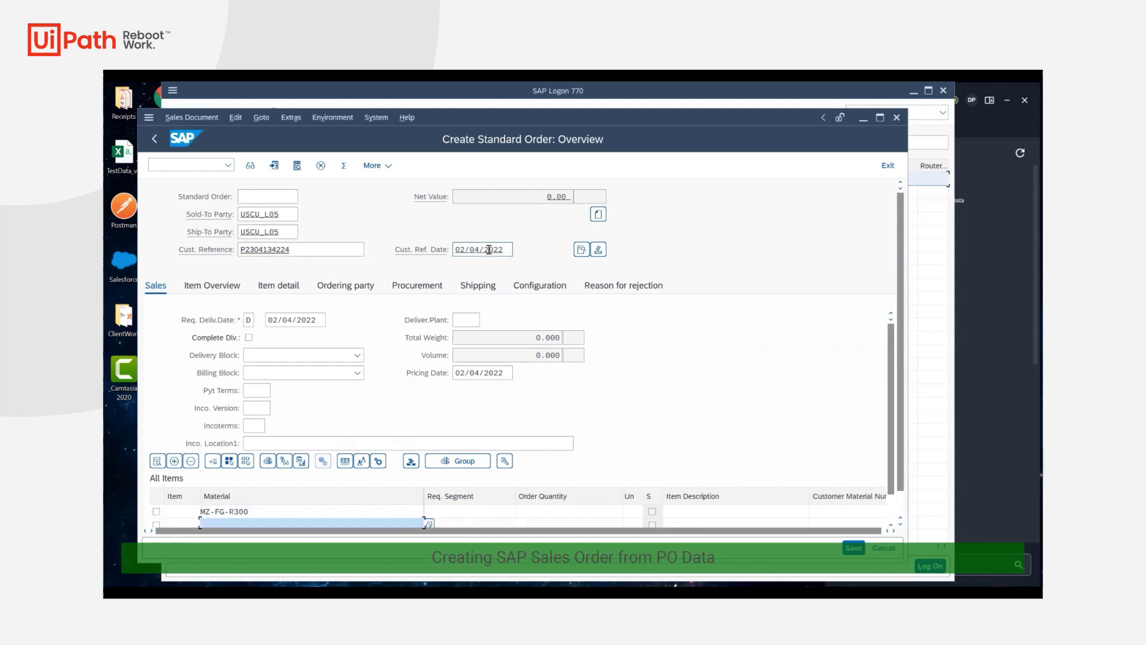
pyautogui.write('MZ-FG-M550')
pyautogui.press('Return')
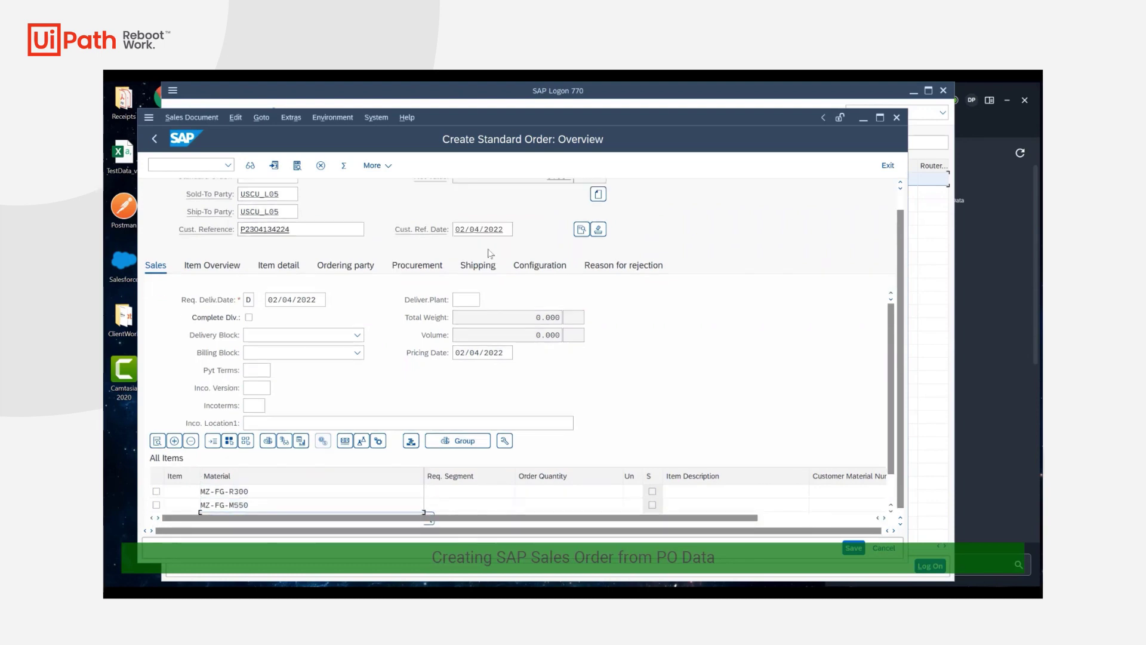
pyautogui.write('TG11')
pyautogui.press('Return')
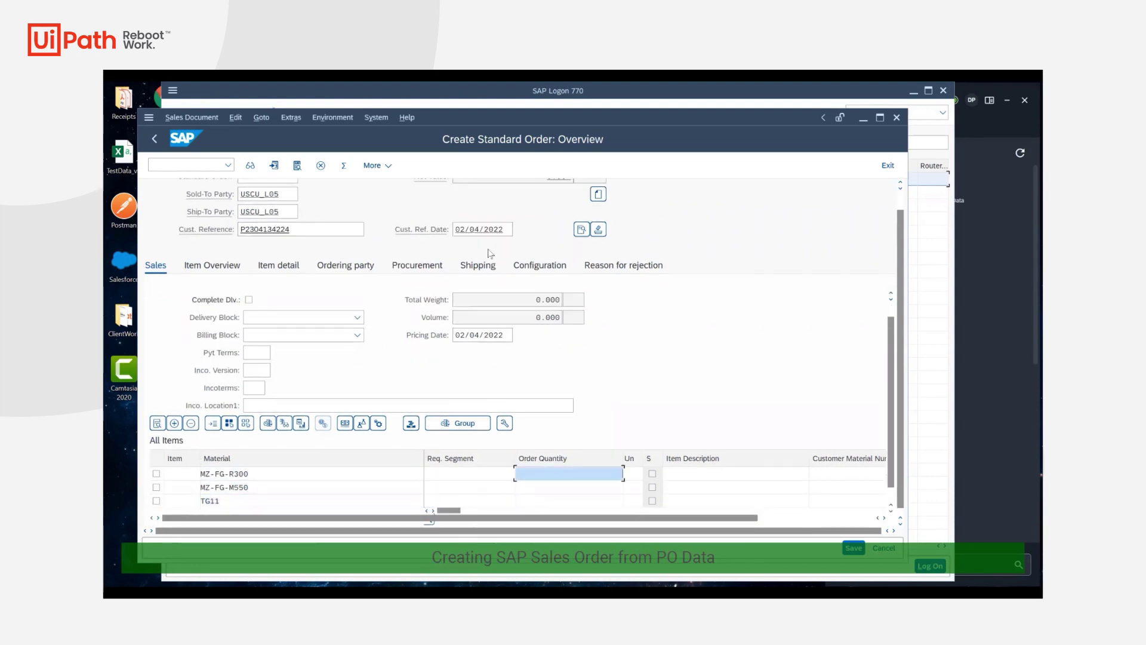
pyautogui.press('Down')
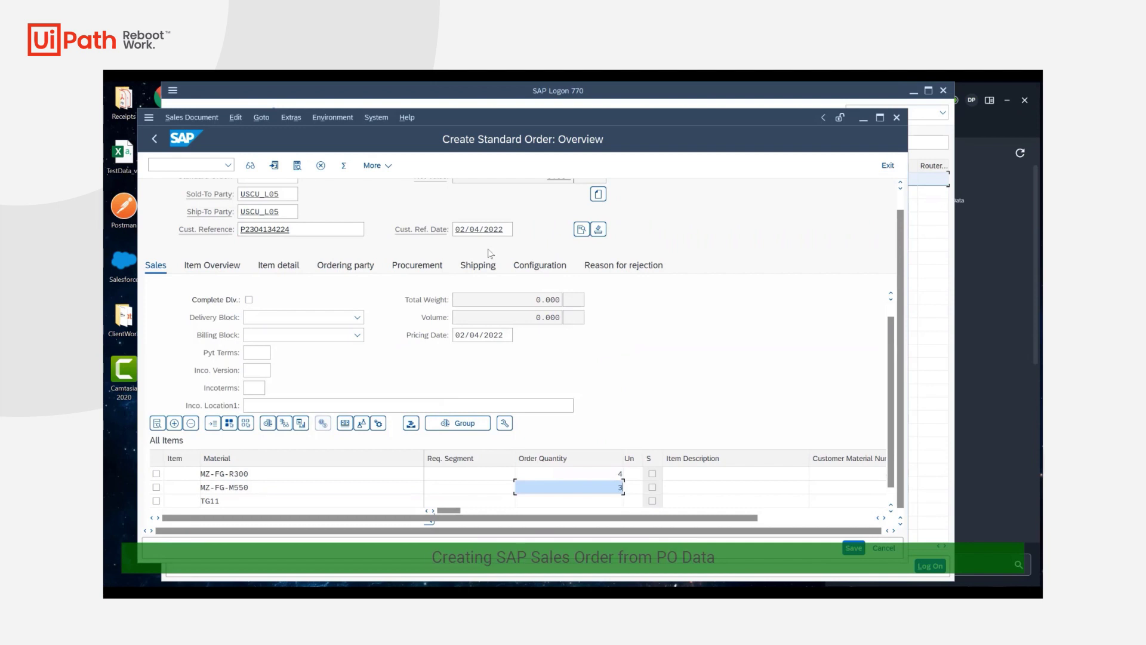
pyautogui.press('Down')
# Enter item amounts 30964, 11676 and 2800, then exit and save the order
pyautogui.press('Tab')
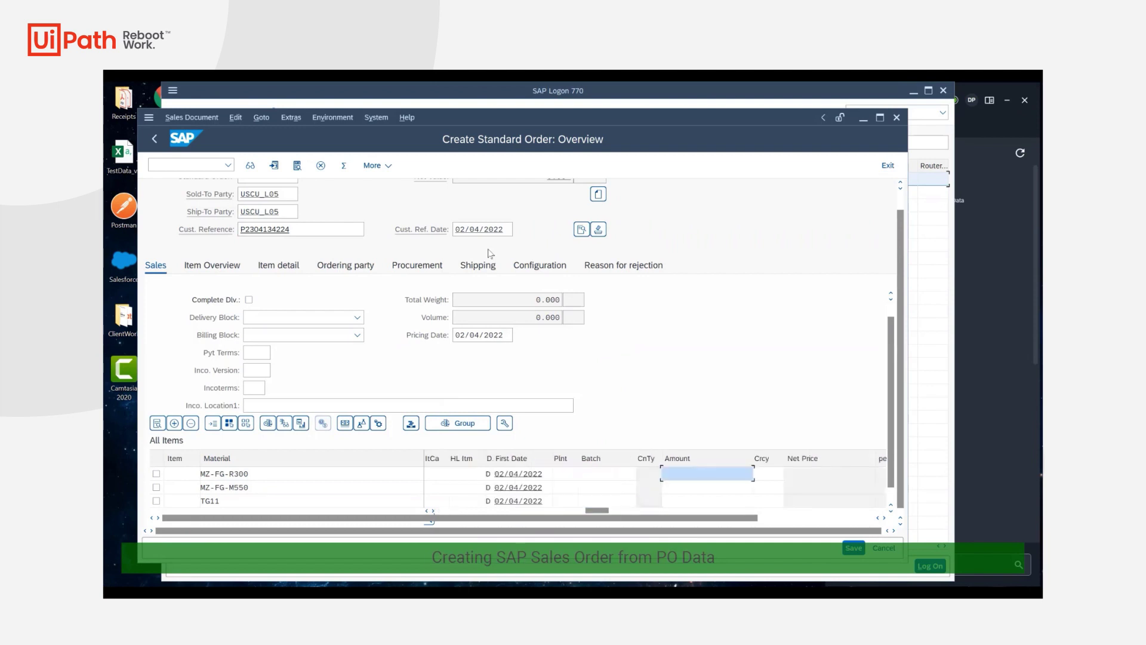
pyautogui.write('0964')
pyautogui.press('Down')
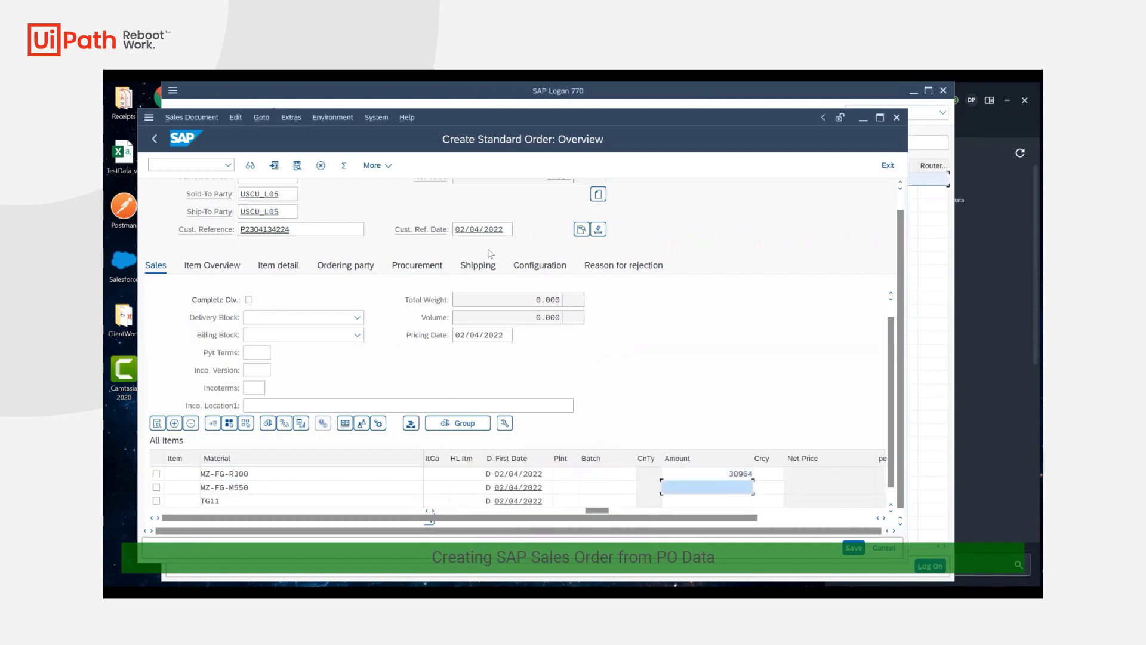
pyautogui.write('11676')
pyautogui.press('Down')
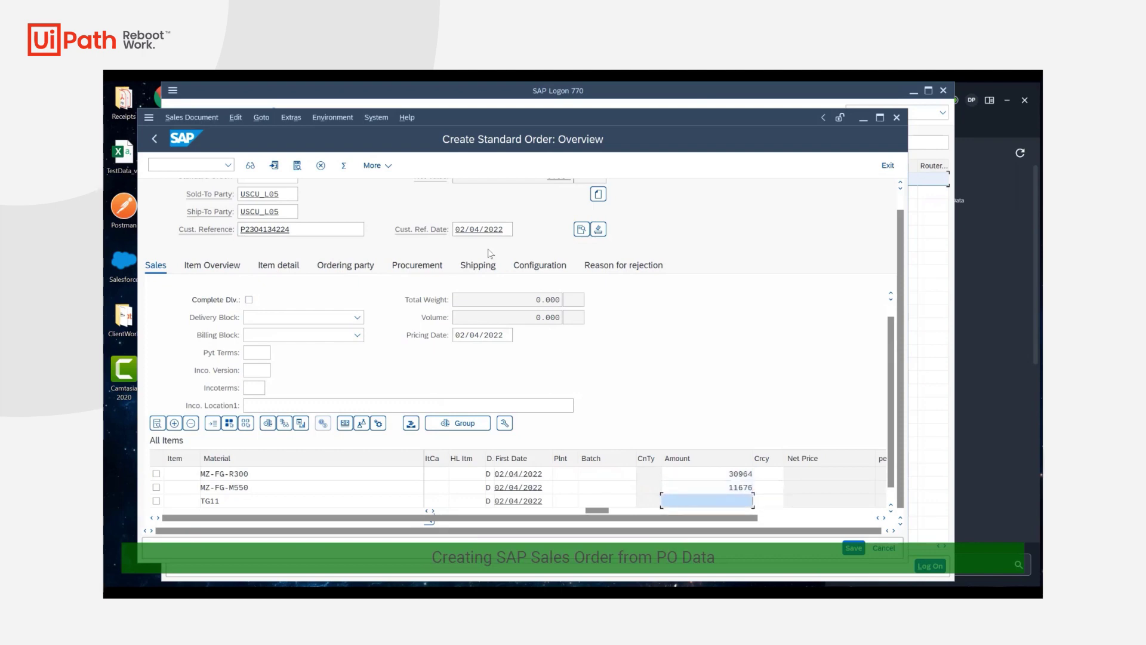
pyautogui.write('00')
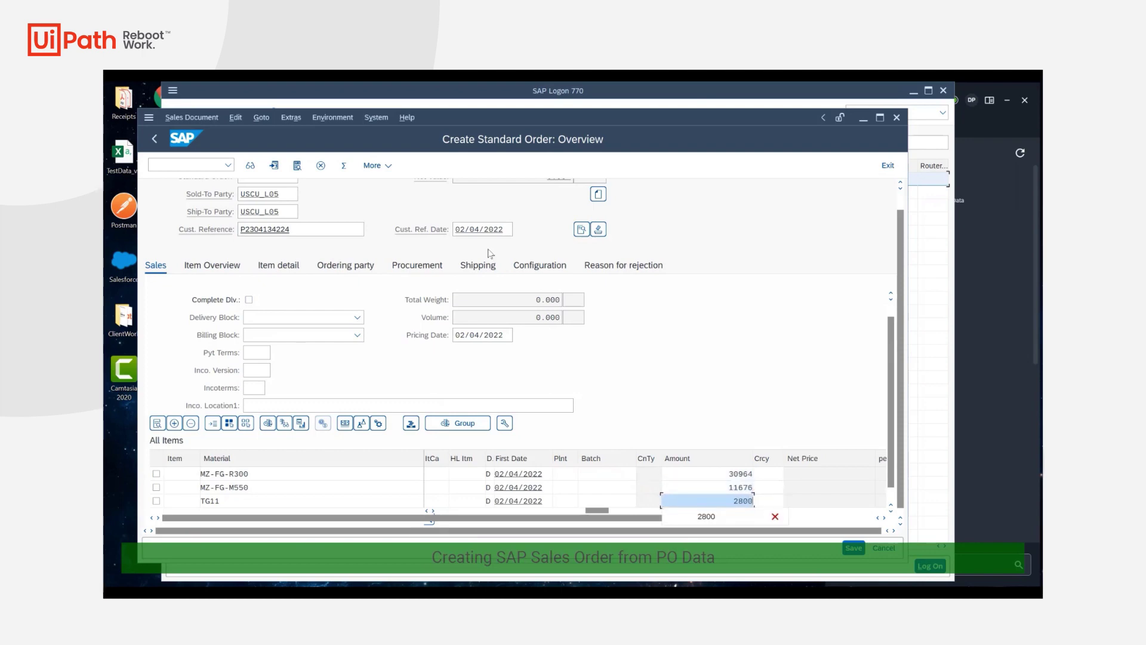
pyautogui.press('F3')
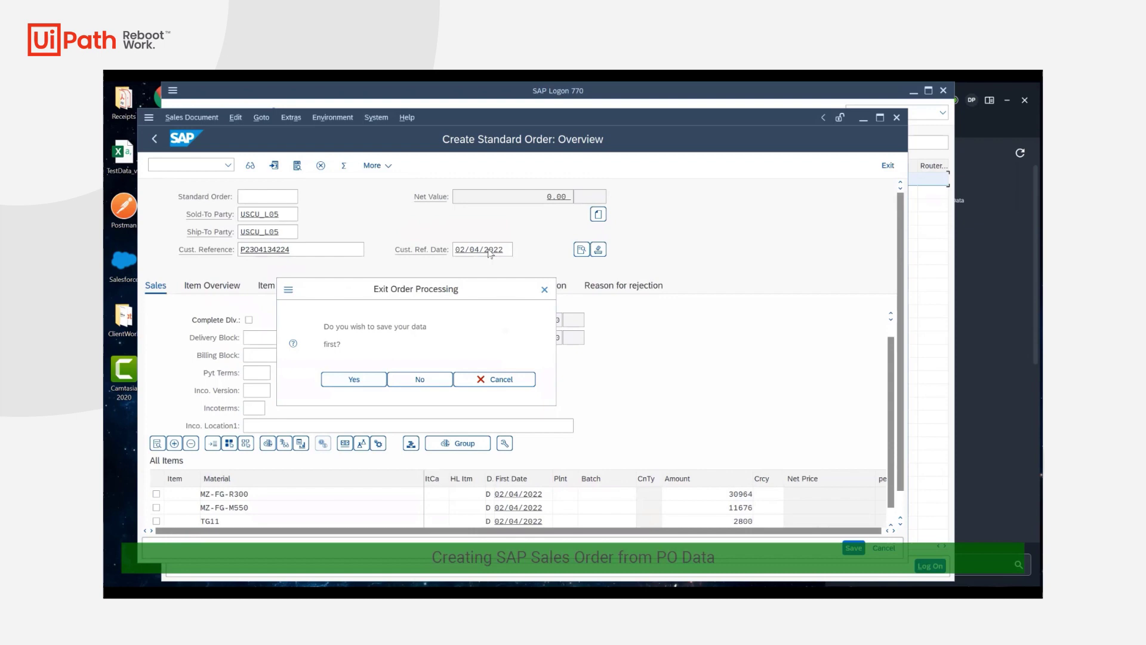
pyautogui.click(945, 90)
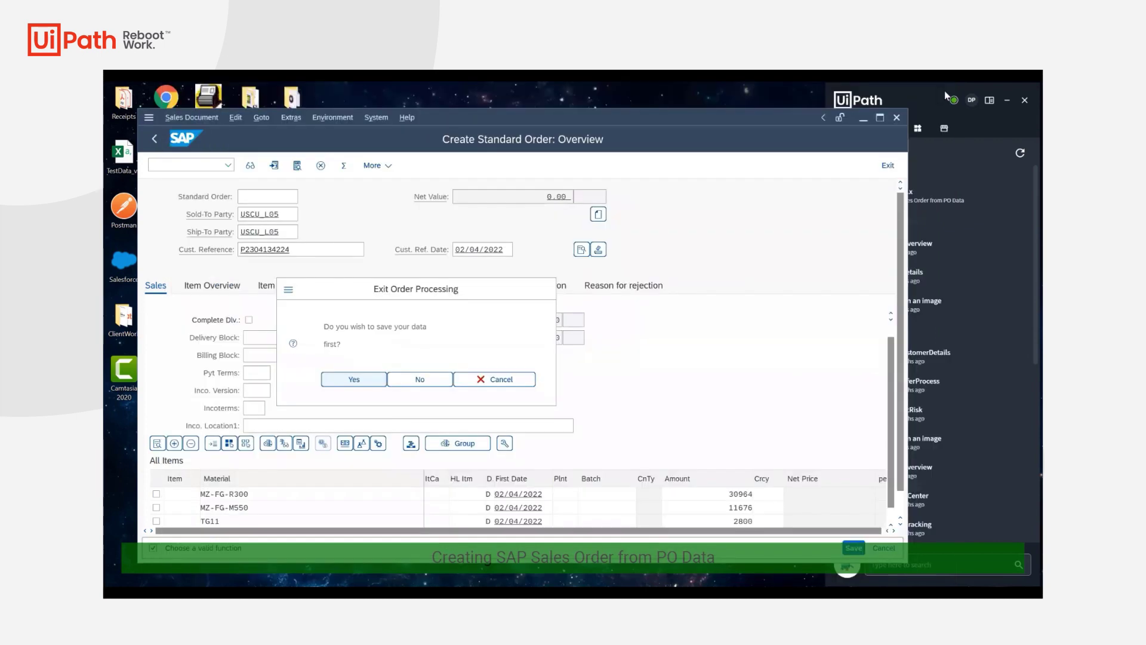